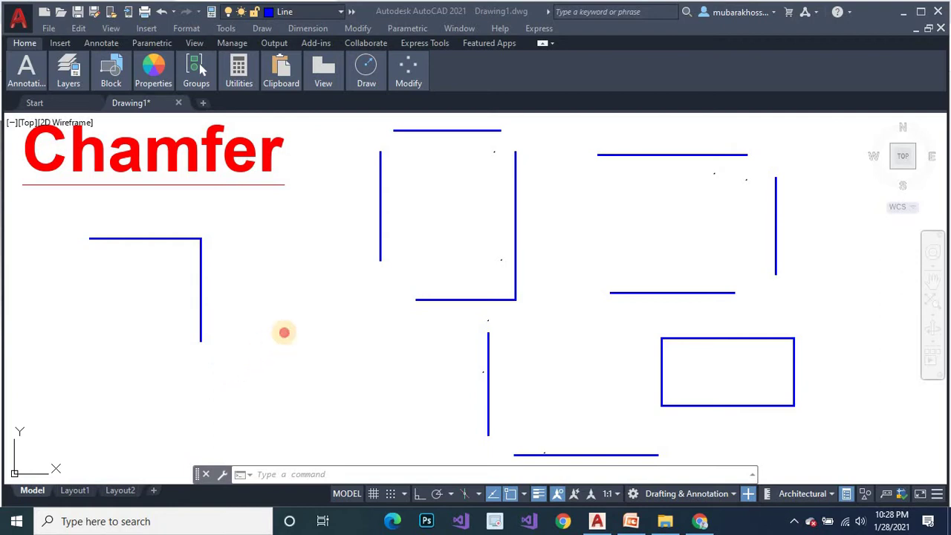
Step: Start CHAMFER and select the left L-shape's top line as the first edge
{"action": "left_click", "coordinate": [285, 333]}
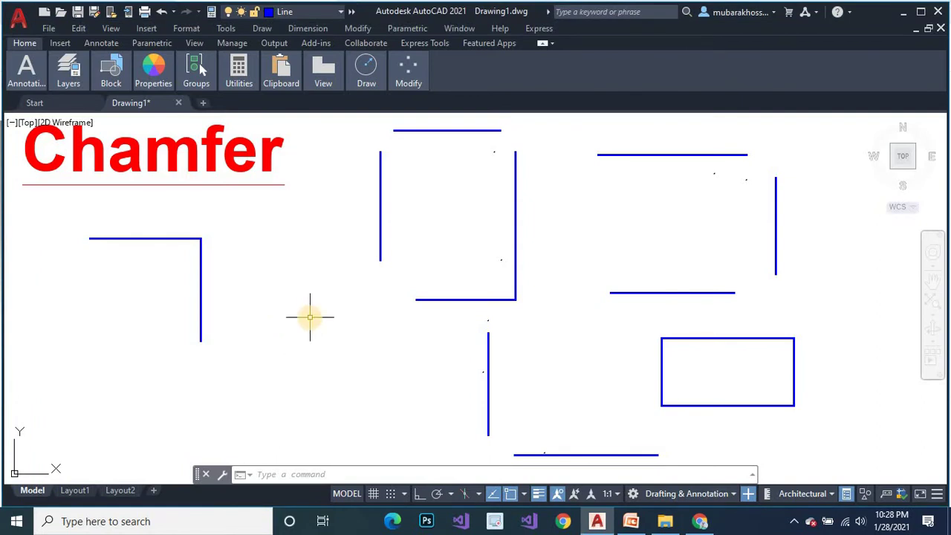
{"action": "type", "text": "CHA"}
{"action": "key", "text": "Return"}
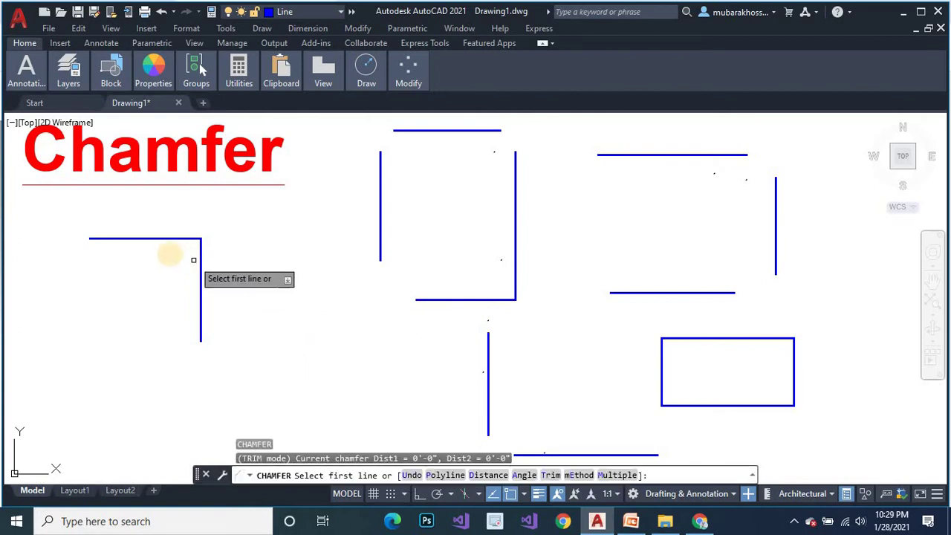
{"action": "left_click", "coordinate": [146, 239]}
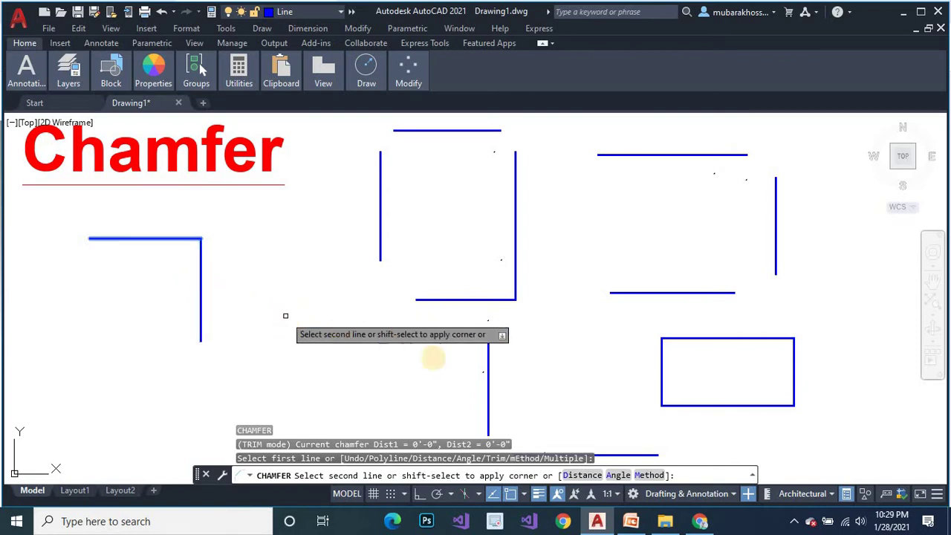
Step: Enter a chamfer distance of 4 and pick the L's vertical line; the corner stays square
{"action": "left_click", "coordinate": [694, 478]}
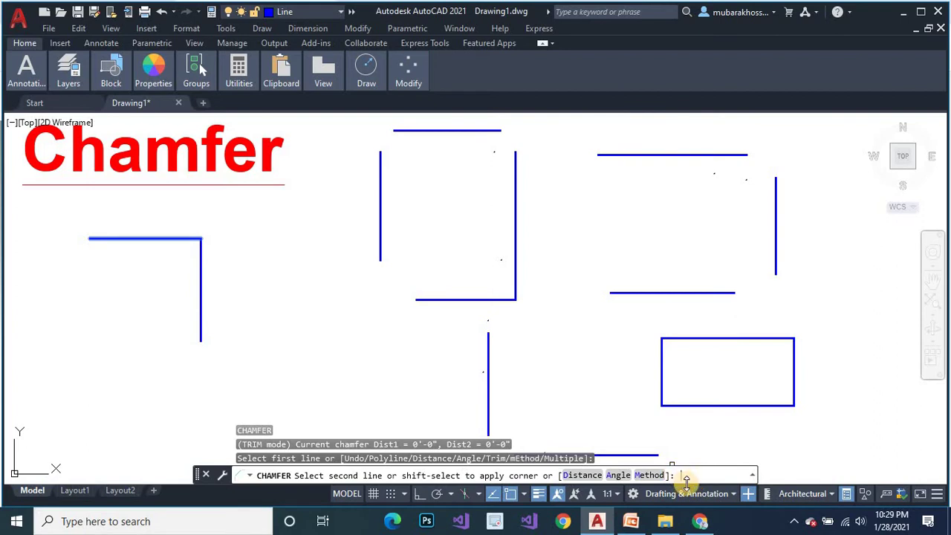
{"action": "type", "text": "d"}
{"action": "type", "text": "4"}
{"action": "key", "text": "Return"}
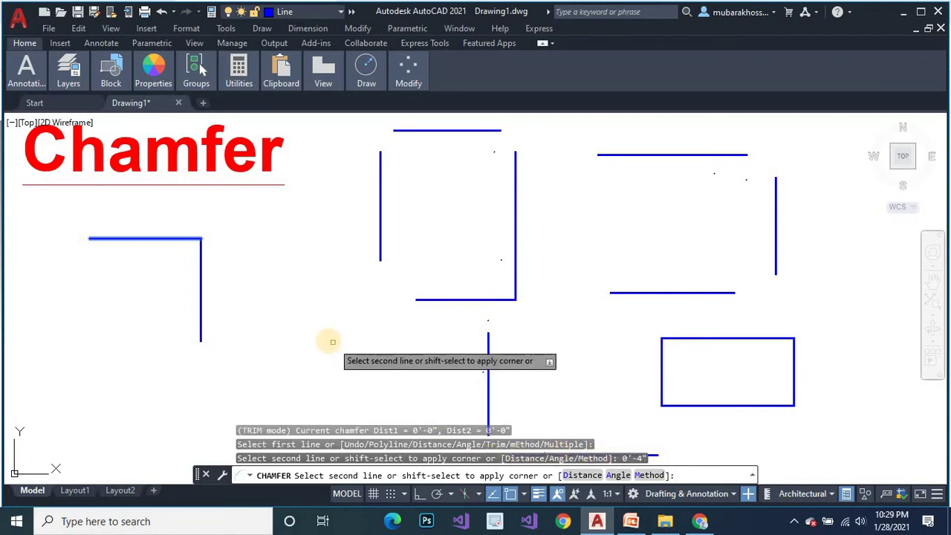
{"action": "left_click", "coordinate": [200, 277]}
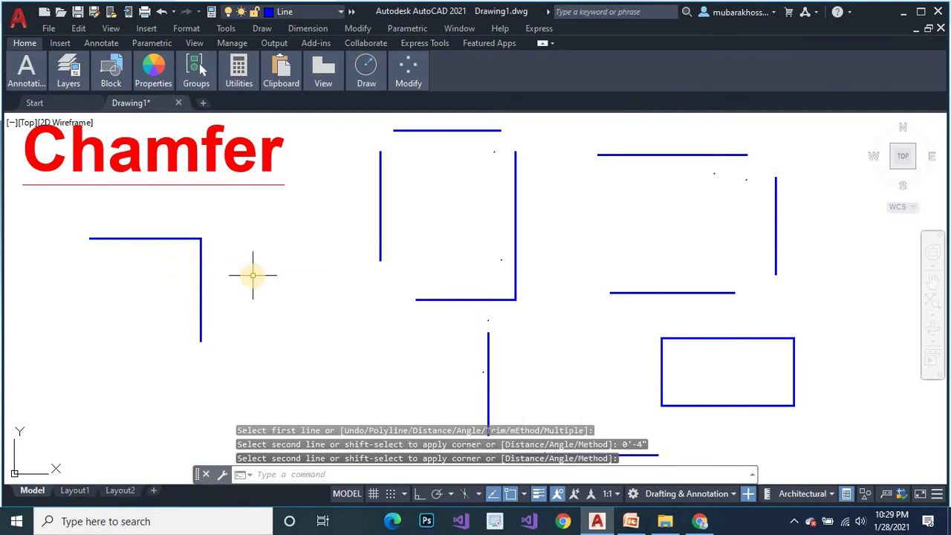
{"action": "key", "text": "Return"}
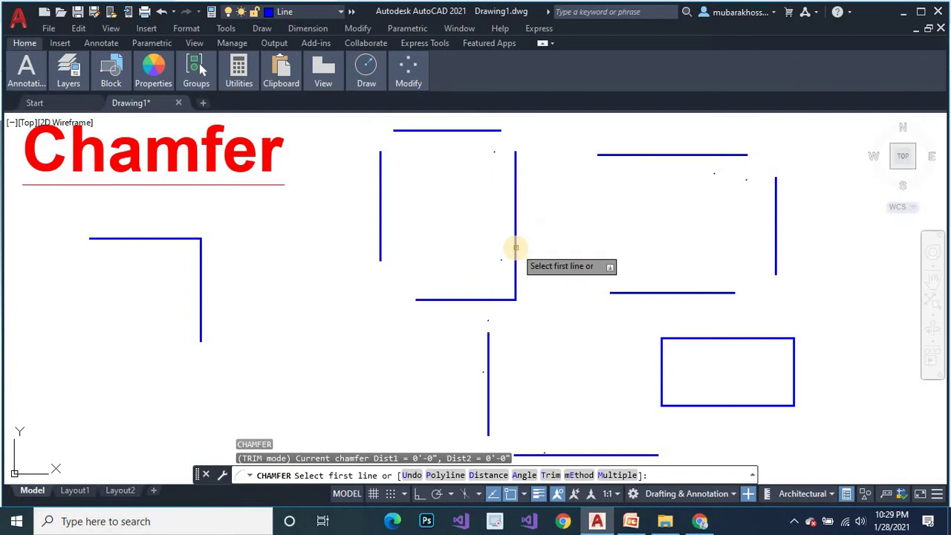
Step: Set both chamfer distances to 0'-4" and bevel the middle shape's bottom-right corner between its right and bottom lines
{"action": "left_click", "coordinate": [515, 248]}
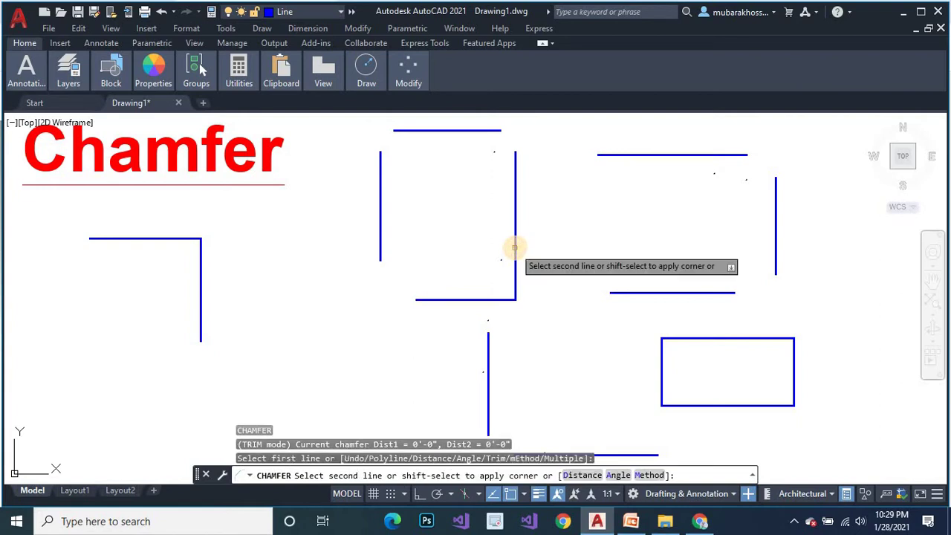
{"action": "left_click", "coordinate": [516, 249]}
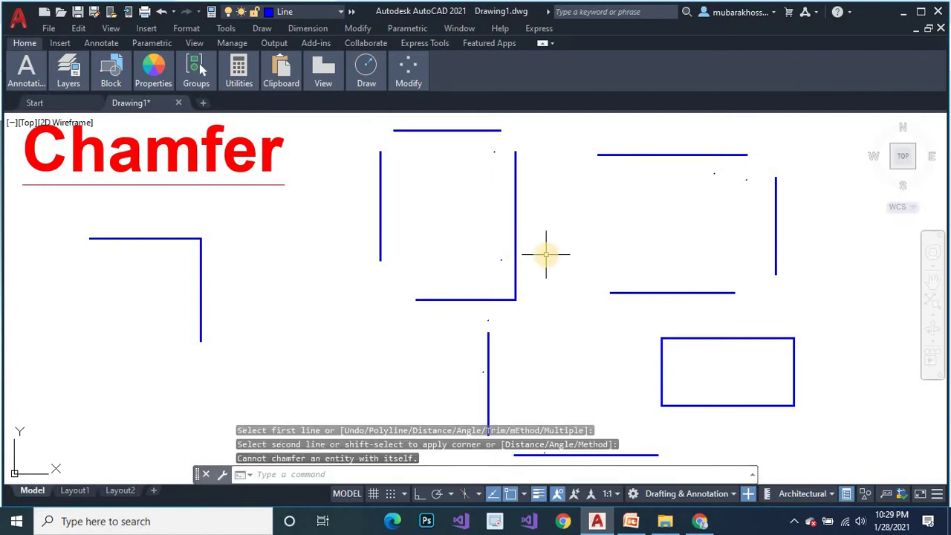
{"action": "key", "text": "Return"}
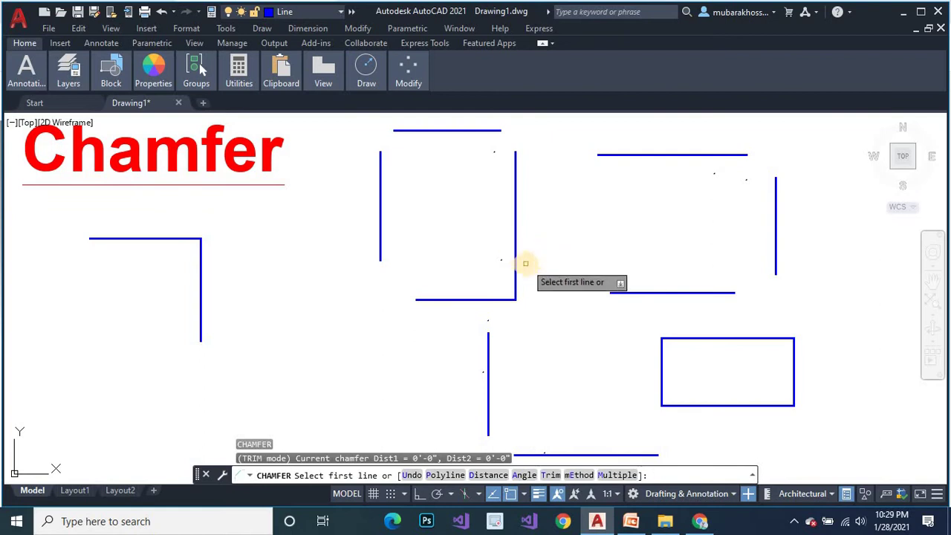
{"action": "left_click", "coordinate": [516, 262]}
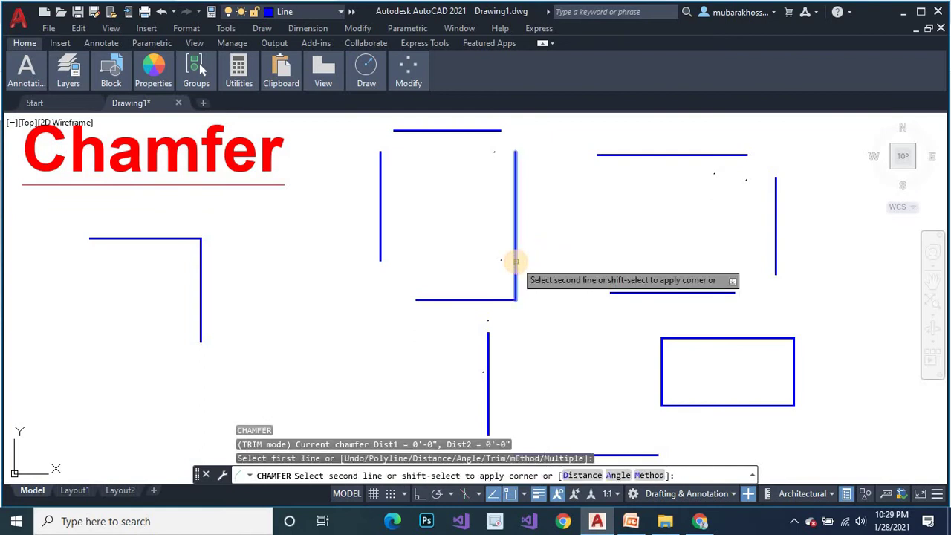
{"action": "type", "text": "d"}
{"action": "key", "text": "Return"}
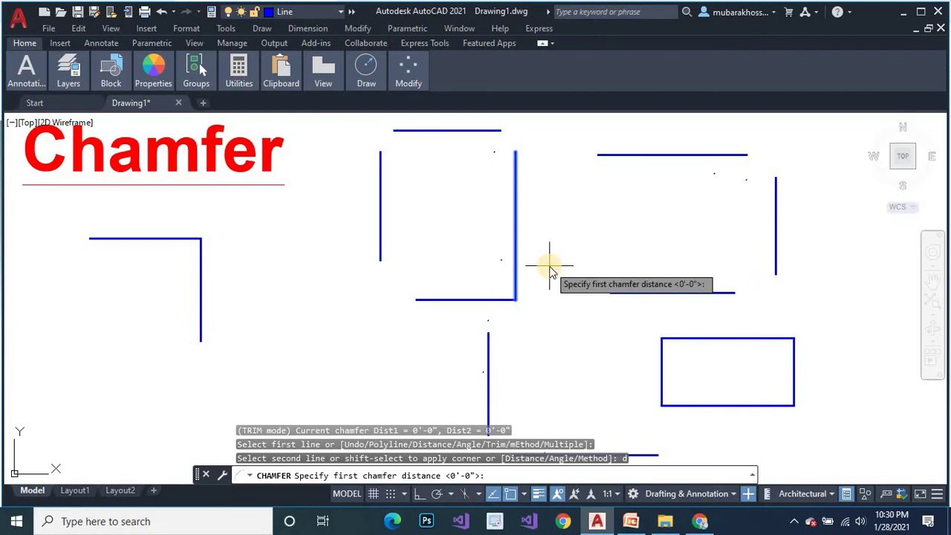
{"action": "type", "text": "0'-4"}
{"action": "key", "text": "Return"}
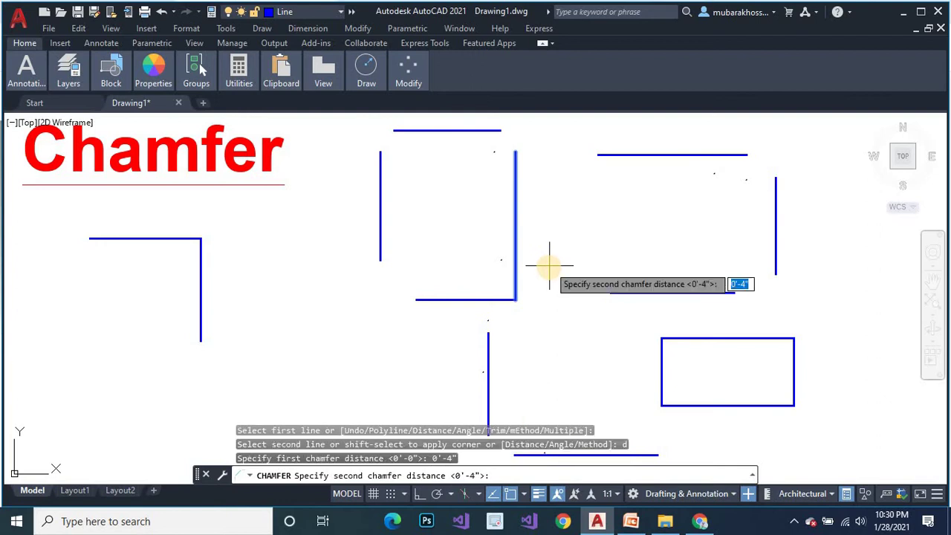
{"action": "key", "text": "Return"}
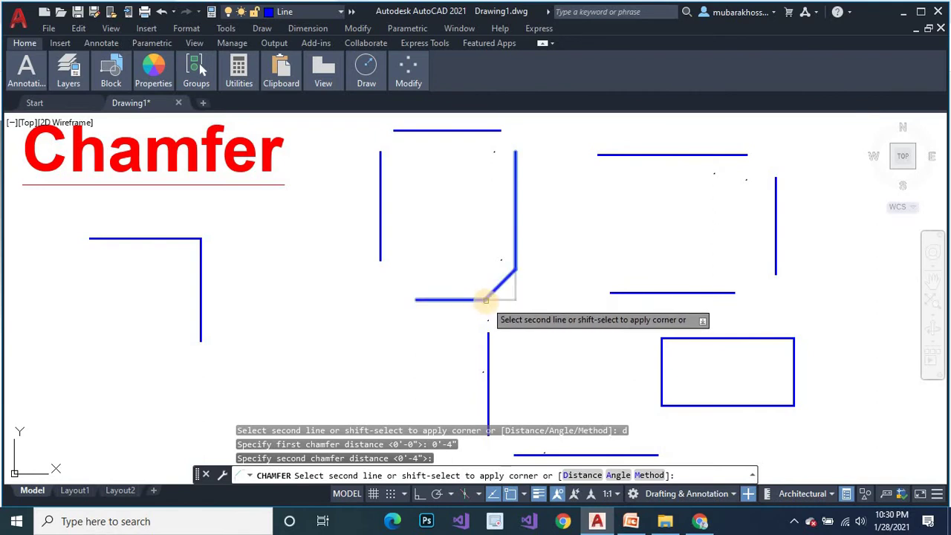
{"action": "left_click", "coordinate": [486, 300]}
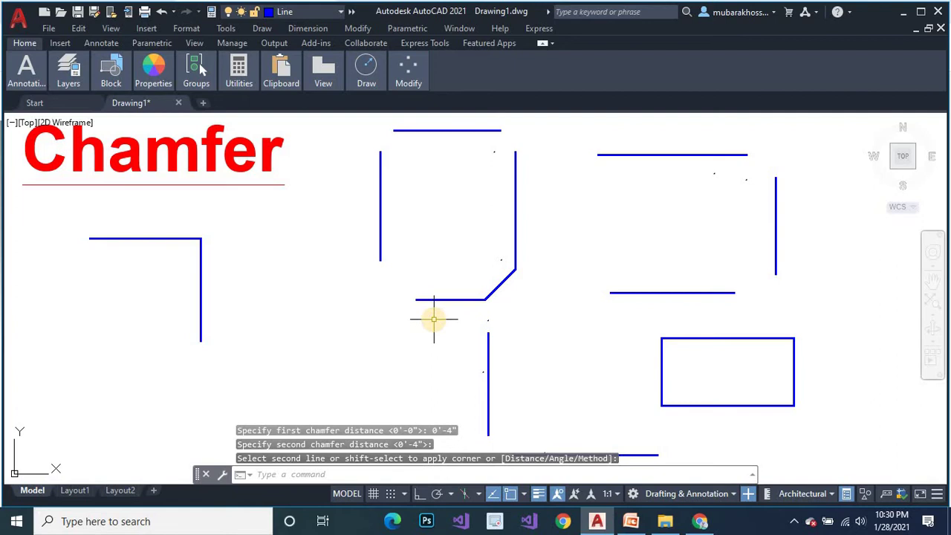
Step: Chamfer the middle shape's bottom-left and top-left corners at 0'-4"
{"action": "key", "text": "Return"}
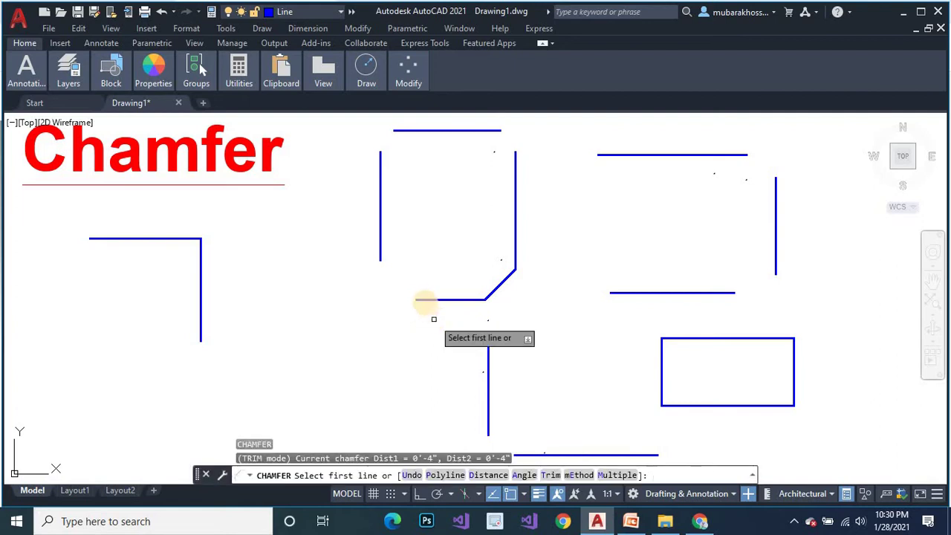
{"action": "left_click", "coordinate": [423, 300]}
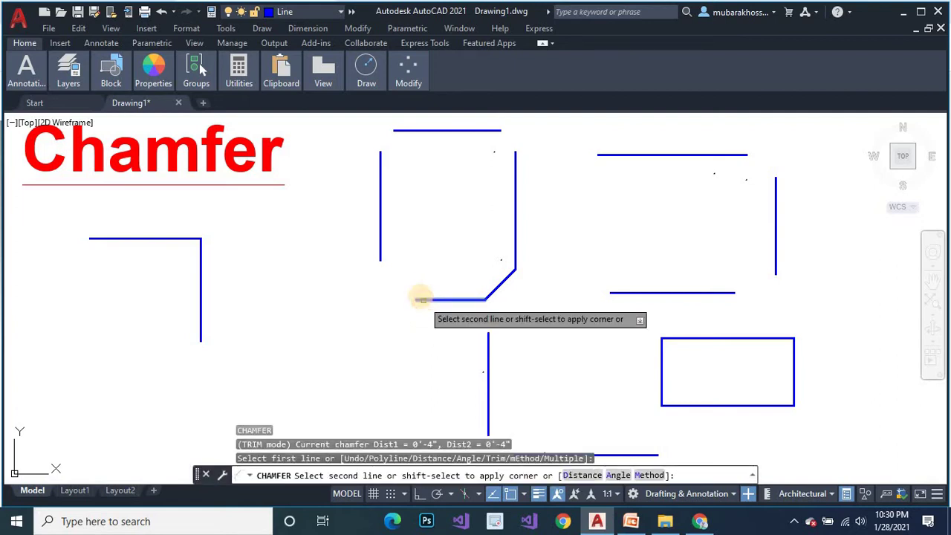
{"action": "left_click", "coordinate": [382, 251]}
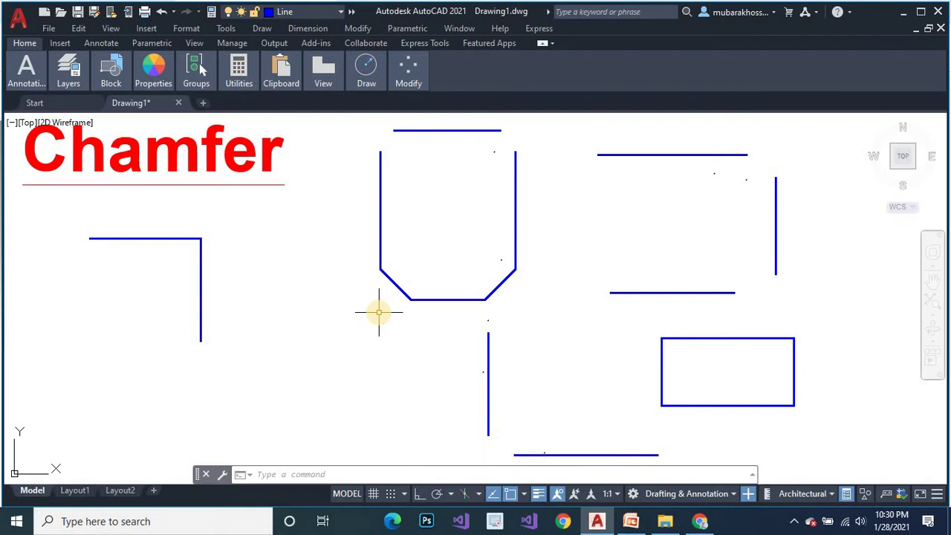
{"action": "type", "text": "cha"}
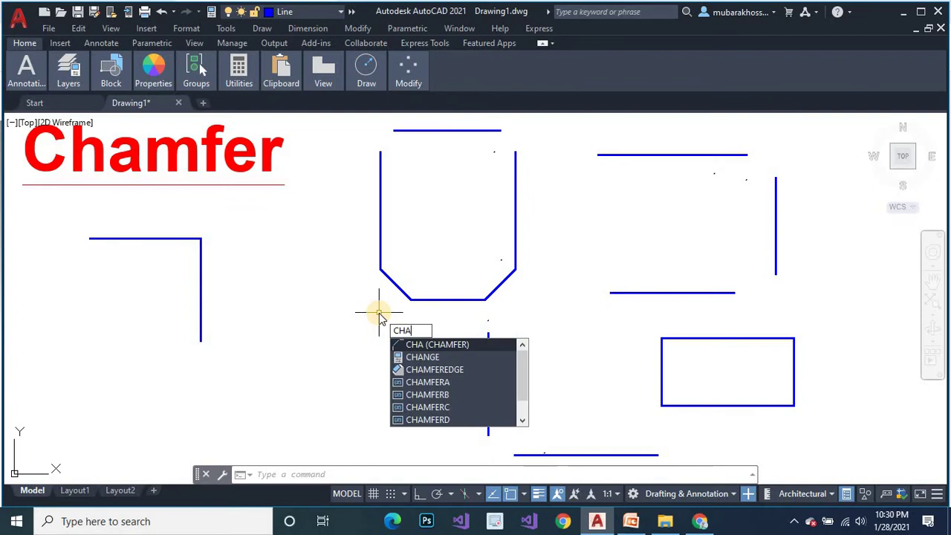
{"action": "key", "text": "Return"}
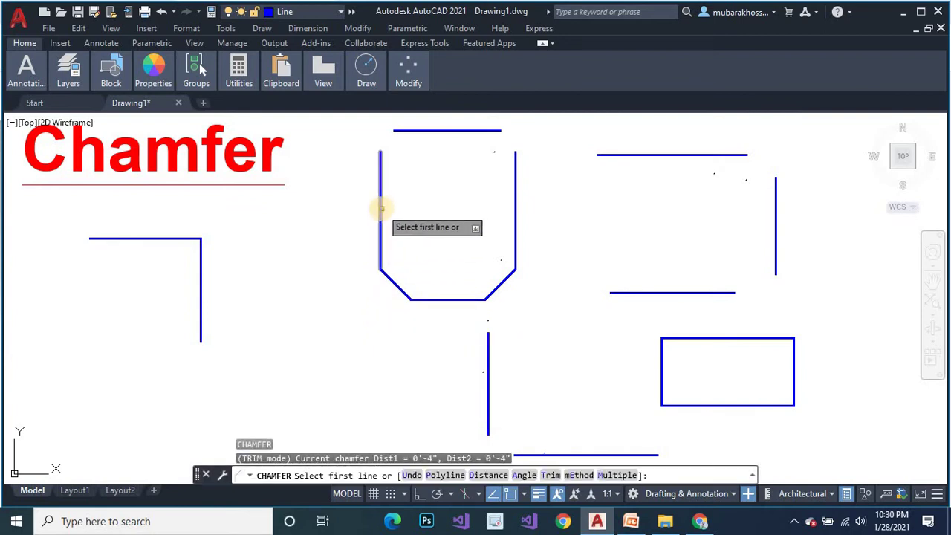
{"action": "left_click", "coordinate": [381, 208]}
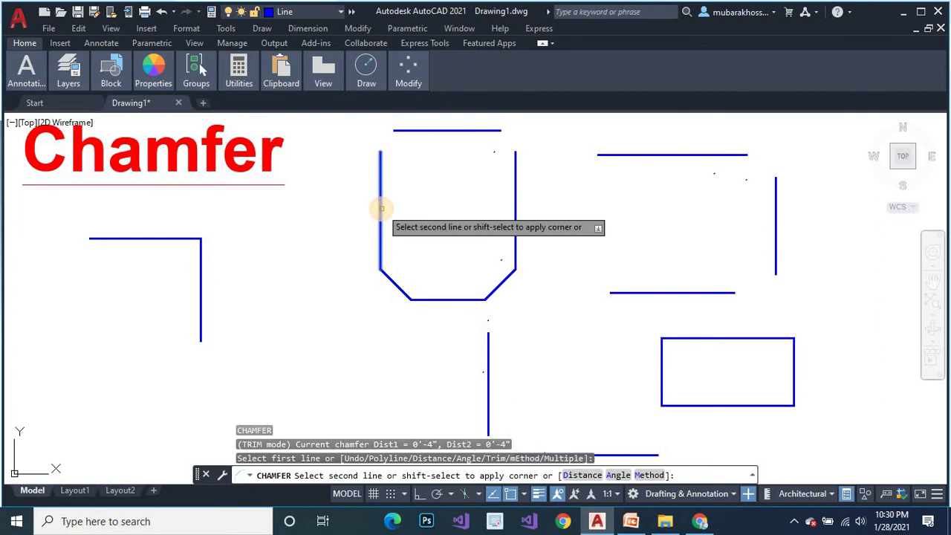
{"action": "left_click", "coordinate": [418, 130]}
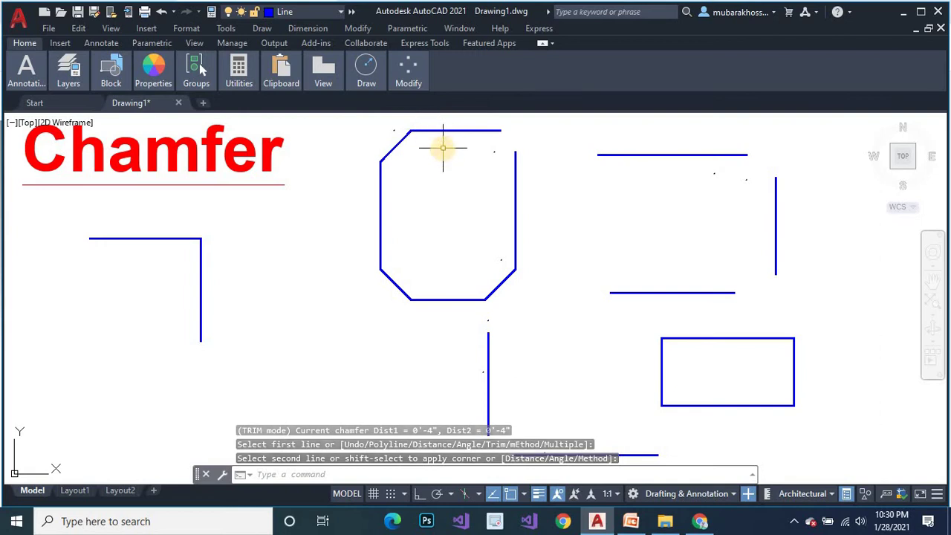
Step: Chamfer the octagon's top-right corner between its top line and right side
{"action": "type", "text": "CHA"}
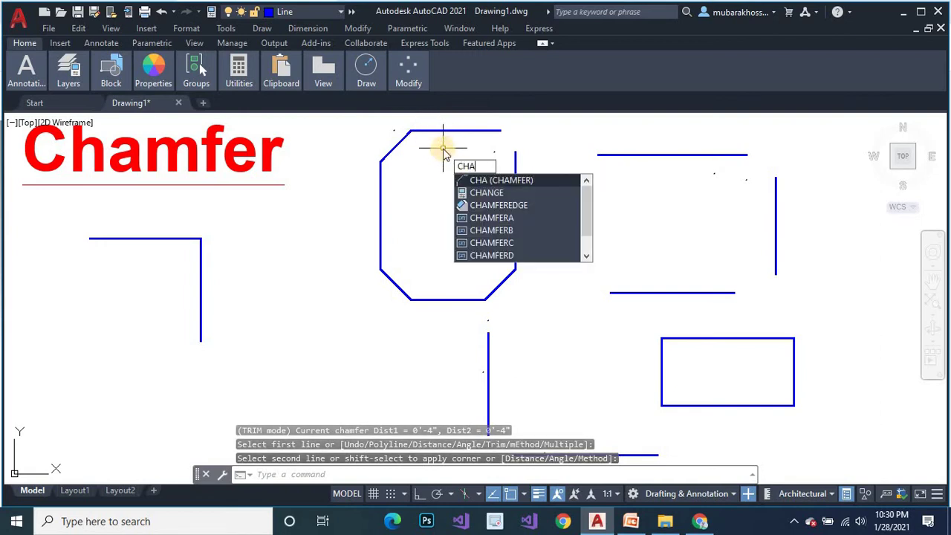
{"action": "key", "text": "Return"}
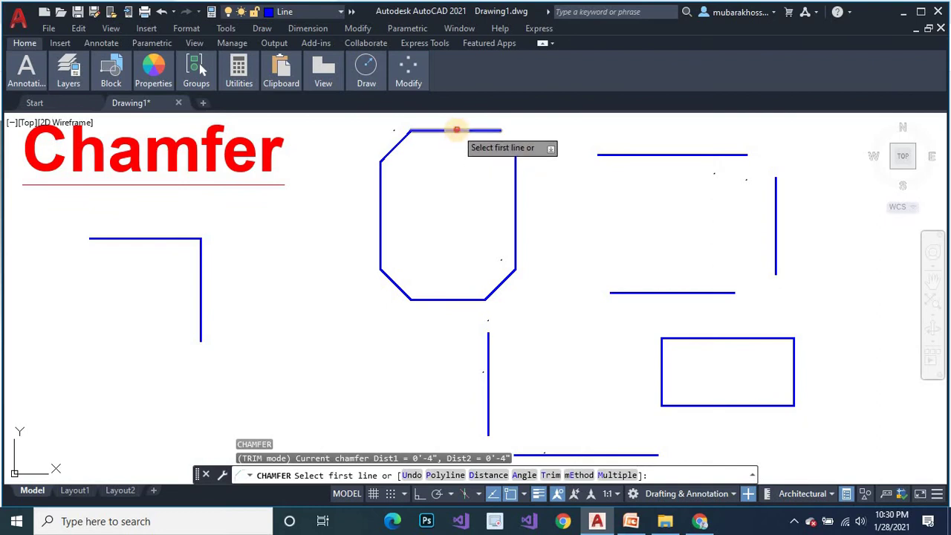
{"action": "left_click", "coordinate": [456, 130]}
{"action": "left_click", "coordinate": [514, 184]}
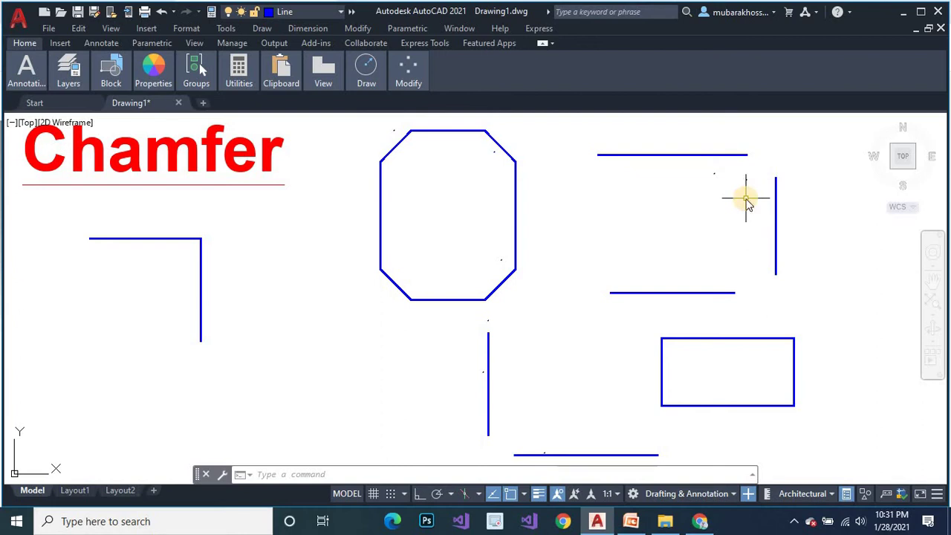
Step: Chamfer the open shape's top-right corner between its top line and right vertical line
{"action": "type", "text": "CHA"}
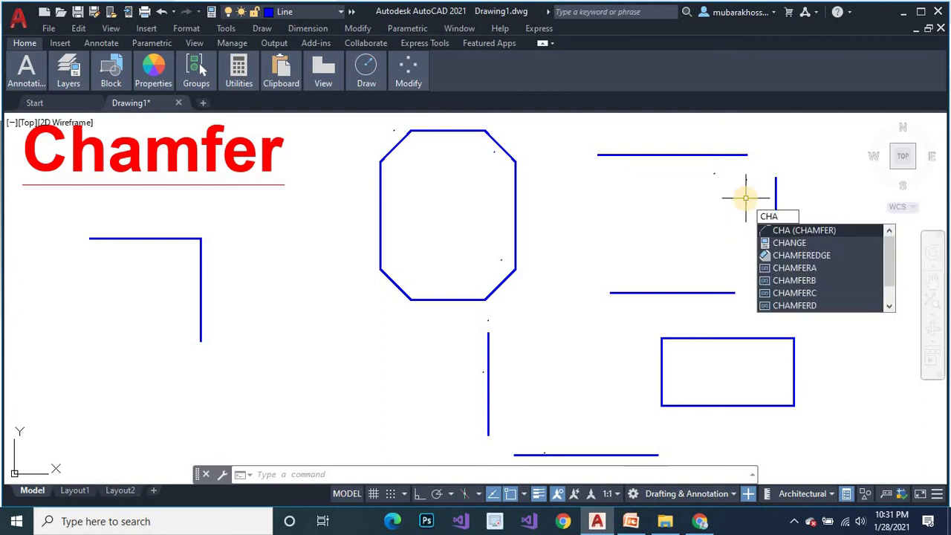
{"action": "key", "text": "Return"}
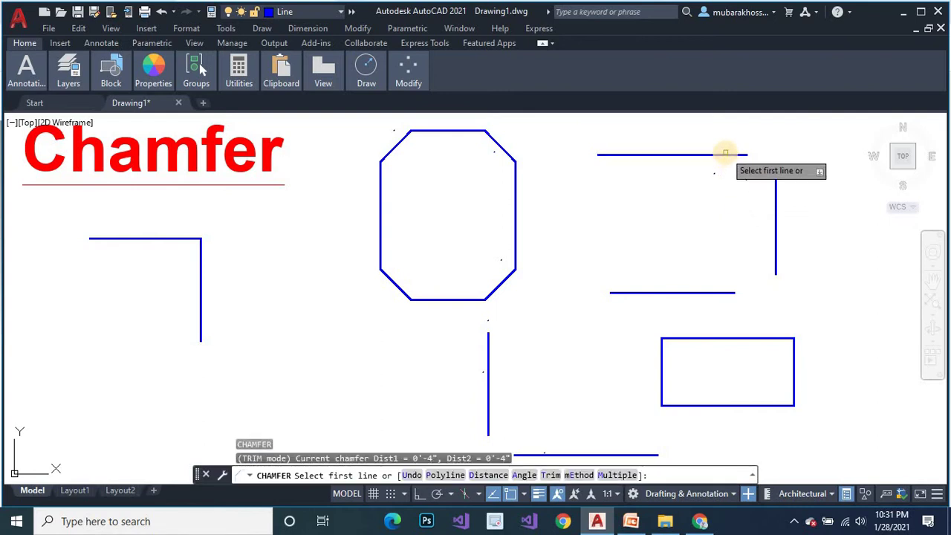
{"action": "left_click", "coordinate": [725, 154]}
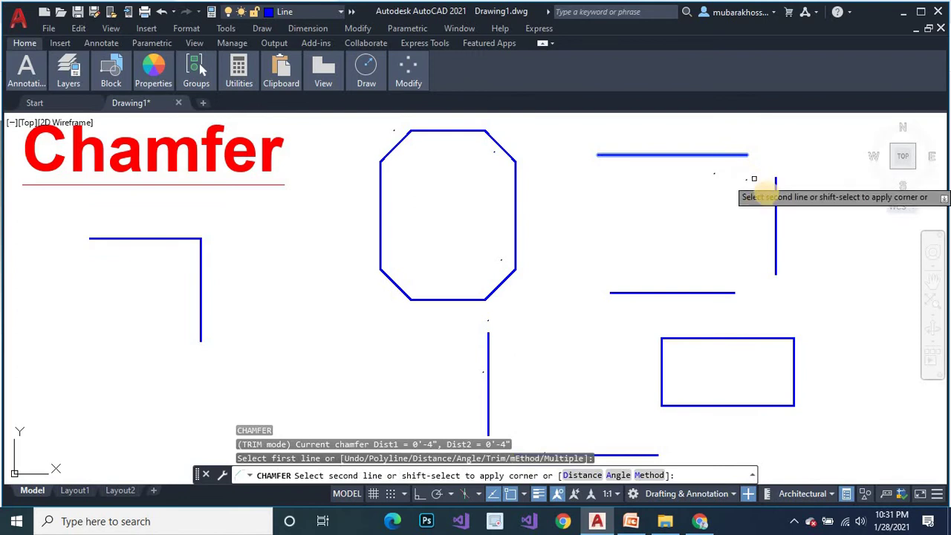
{"action": "left_click", "coordinate": [776, 197]}
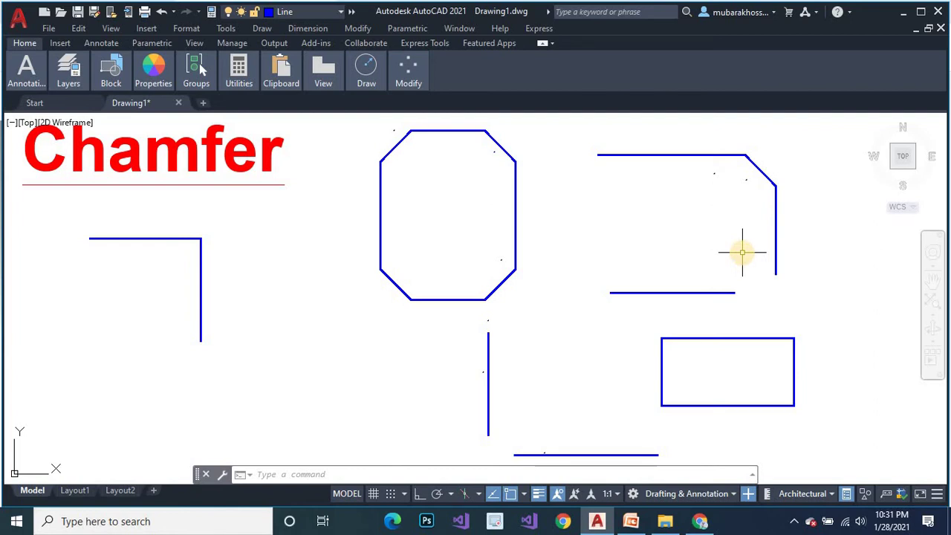
Step: Chamfer the open shape's bottom-right corner between the vertical line and bottom line
{"action": "type", "text": "a"}
{"action": "key", "text": "Return"}
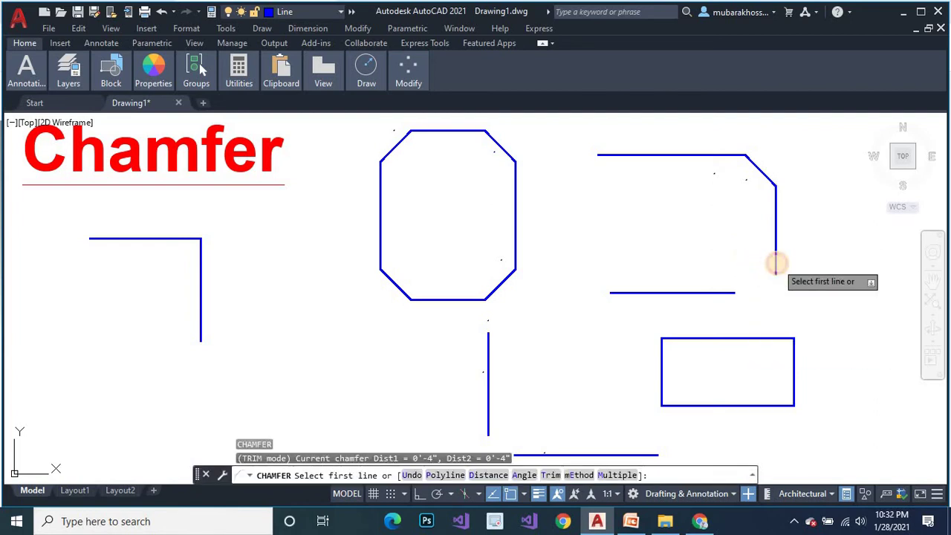
{"action": "left_click", "coordinate": [776, 261]}
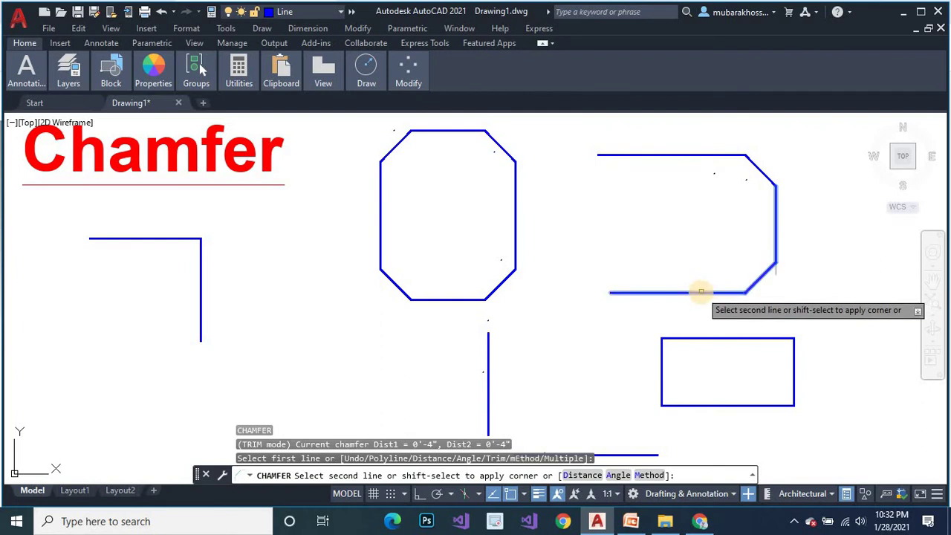
{"action": "left_click", "coordinate": [701, 292]}
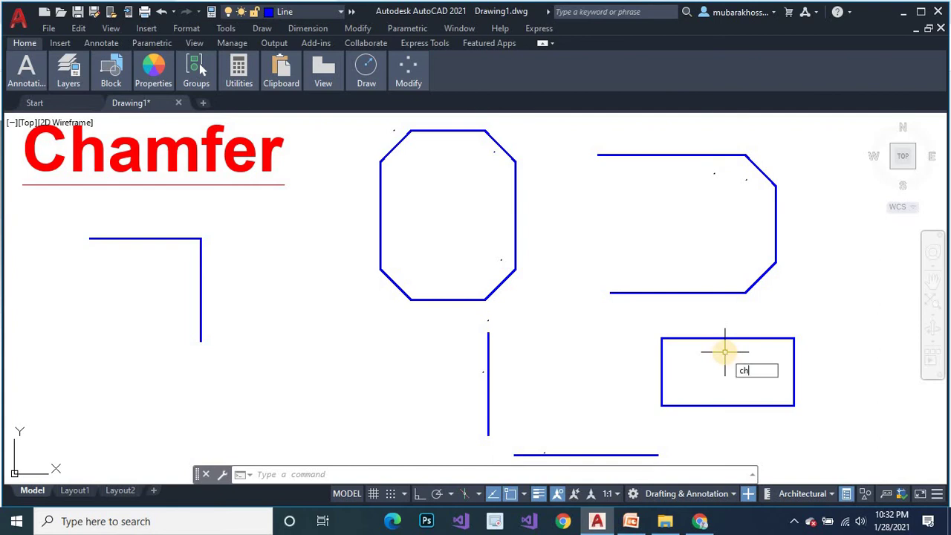
Step: Chamfer the lower-right rectangle's top-left corner between its top and left edges
{"action": "type", "text": "a"}
{"action": "key", "text": "Return"}
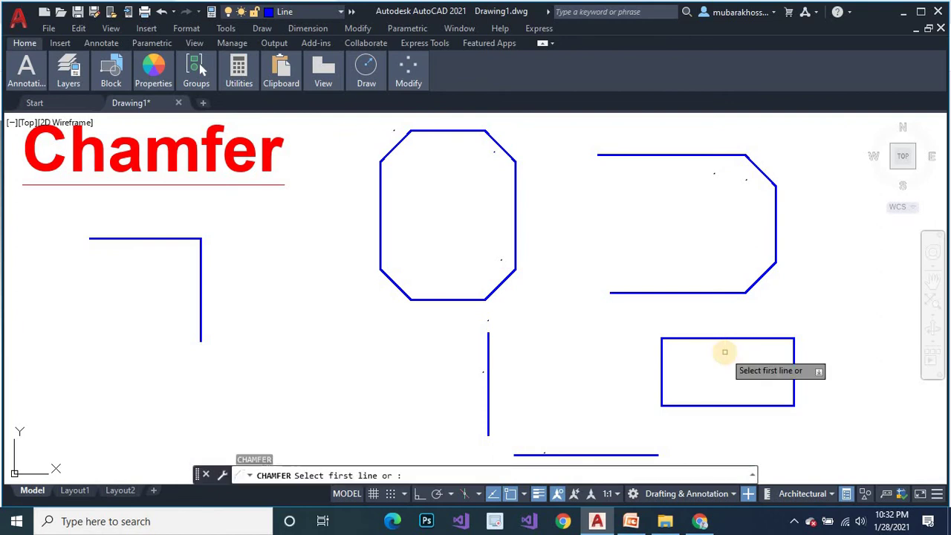
{"action": "left_click", "coordinate": [710, 339]}
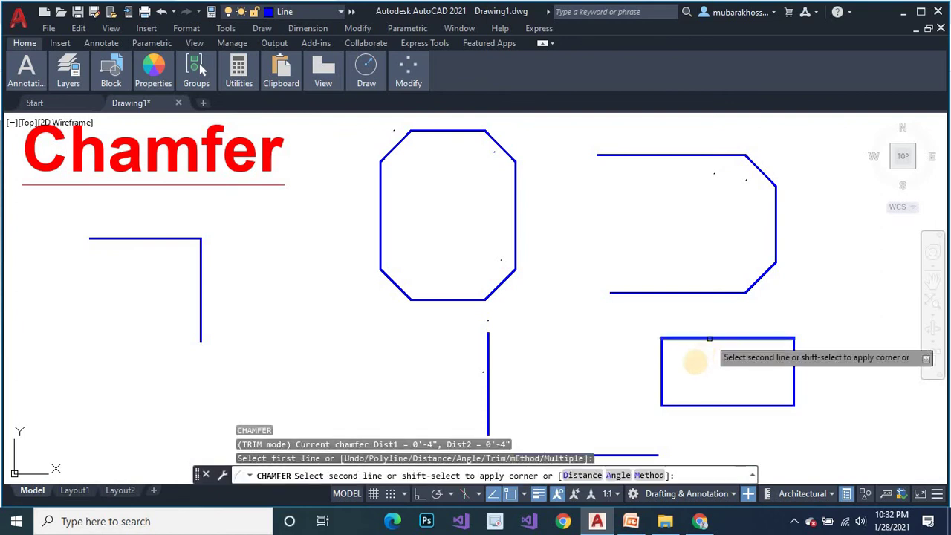
{"action": "left_click", "coordinate": [658, 380]}
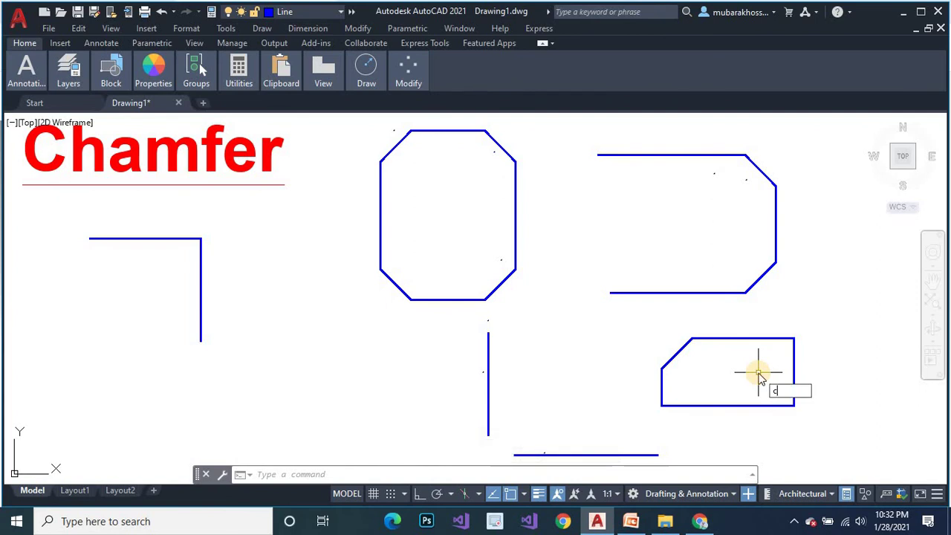
Step: Chamfer the rectangle's top-right corner between its top and right edges
{"action": "type", "text": "ha"}
{"action": "key", "text": "Return"}
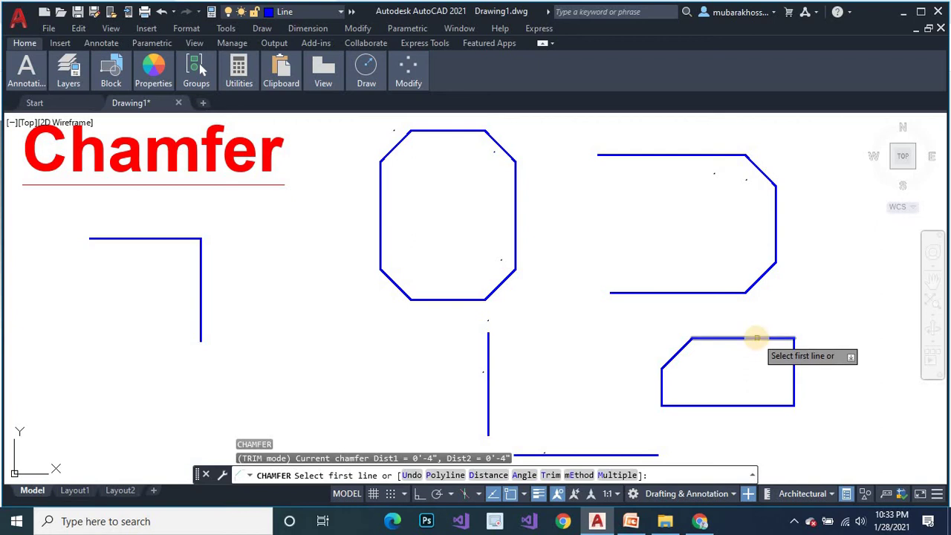
{"action": "left_click", "coordinate": [756, 339]}
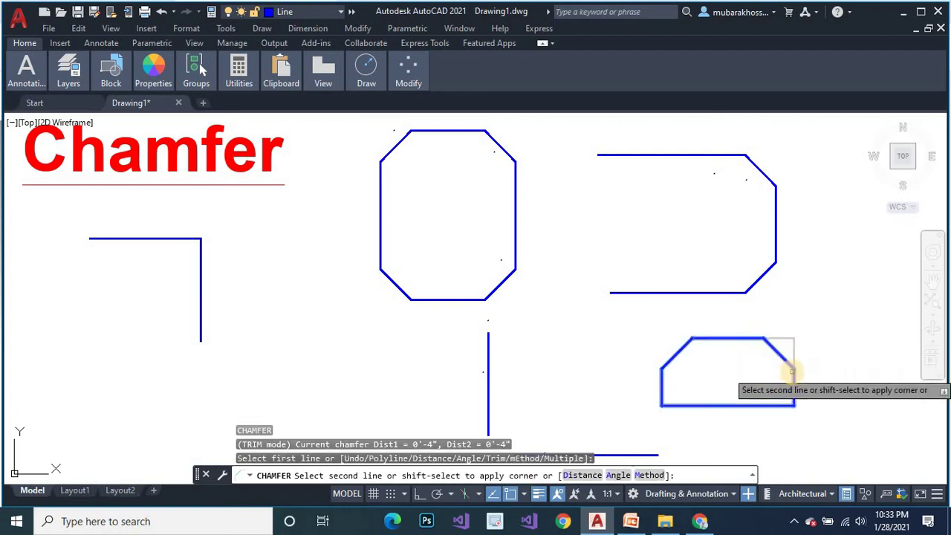
{"action": "left_click", "coordinate": [792, 370]}
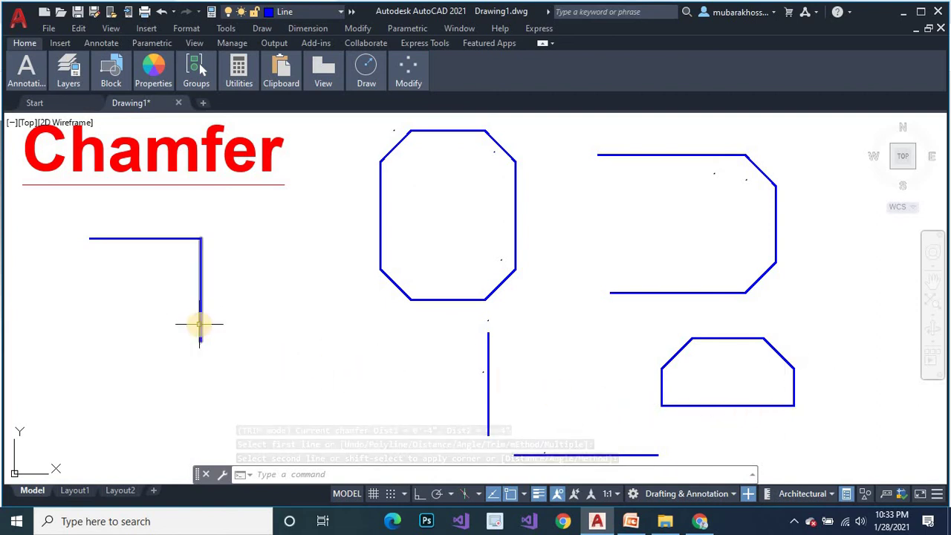
Step: Chamfer the left L-shape's corner between its top horizontal line and vertical line at 0'-4"
{"action": "type", "text": "CHA"}
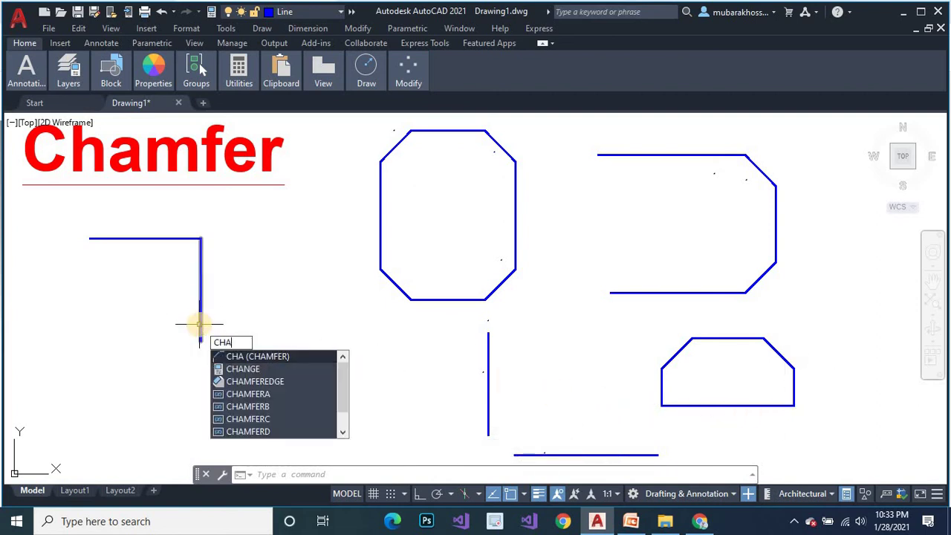
{"action": "key", "text": "Return"}
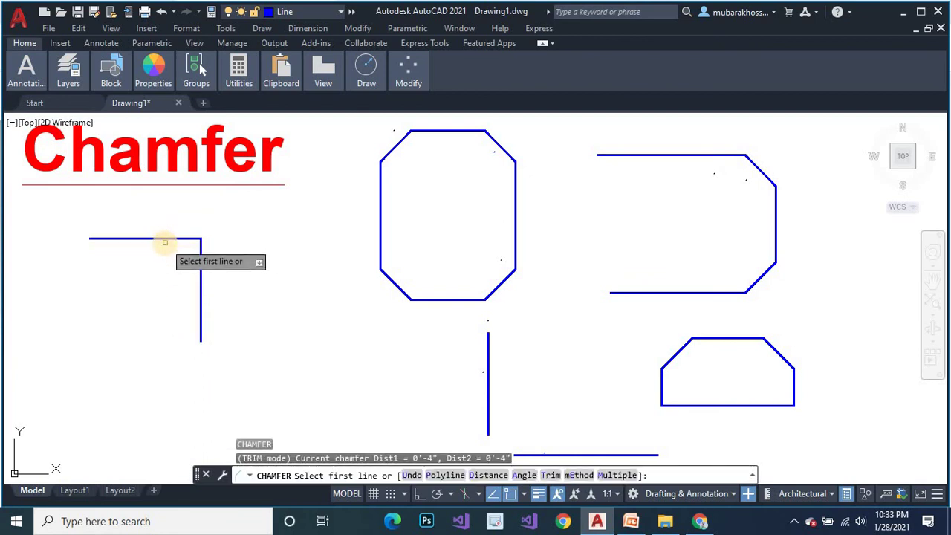
{"action": "left_click", "coordinate": [165, 240]}
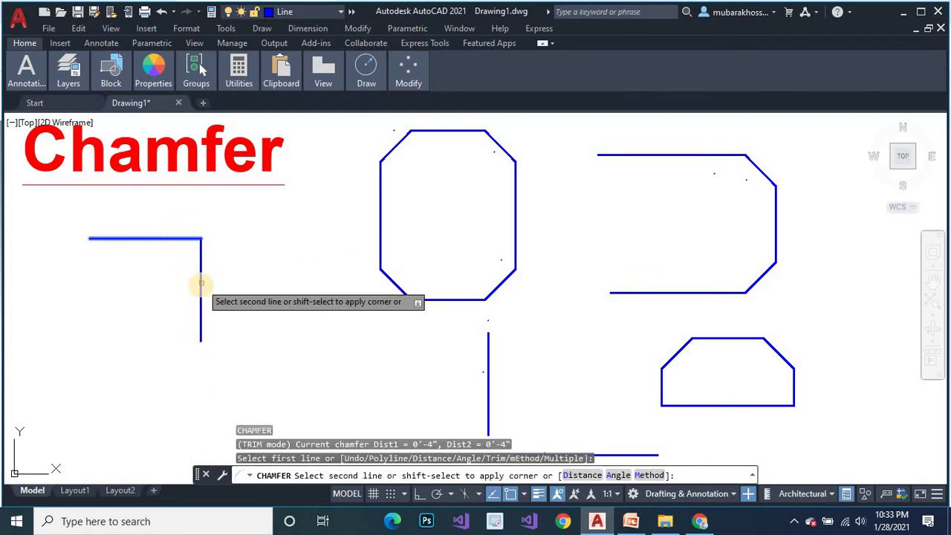
{"action": "left_click", "coordinate": [200, 283]}
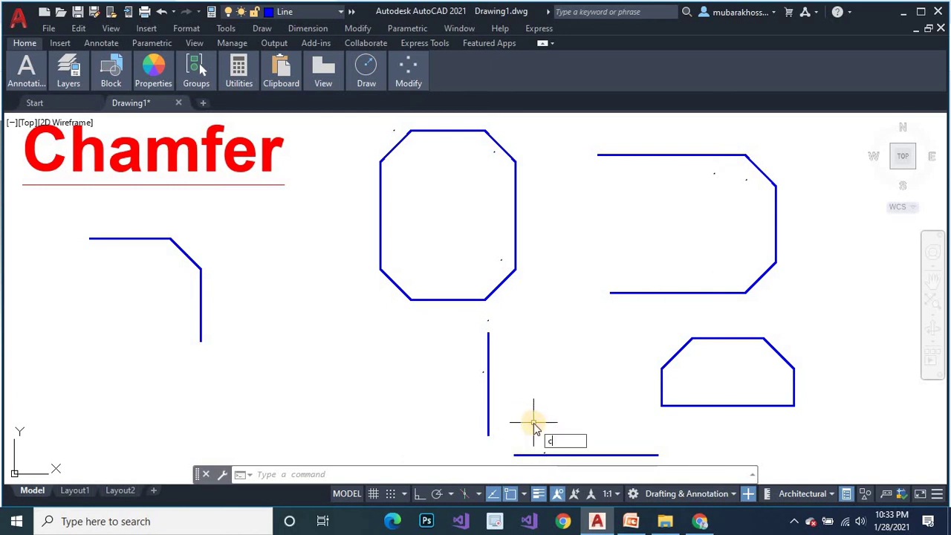
Step: Chamfer the lower-middle vertical line and bottom horizontal line into a 0'-4" diagonal corner
{"action": "type", "text": "a"}
{"action": "key", "text": "Return"}
{"action": "left_click", "coordinate": [488, 410]}
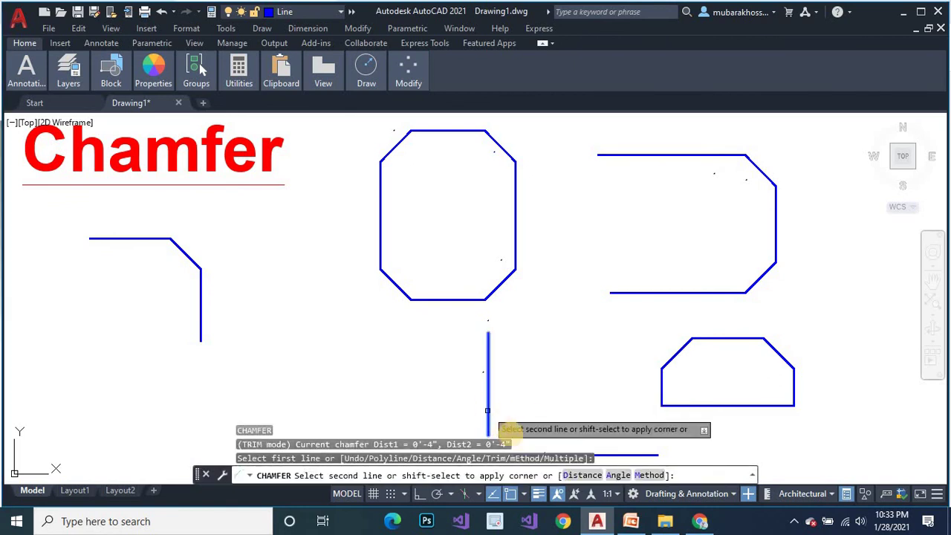
{"action": "left_click", "coordinate": [604, 455]}
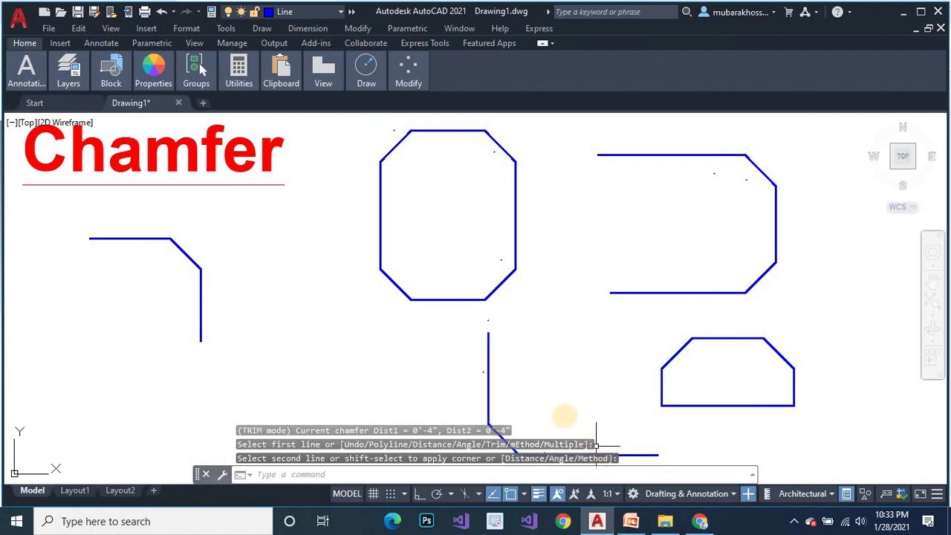